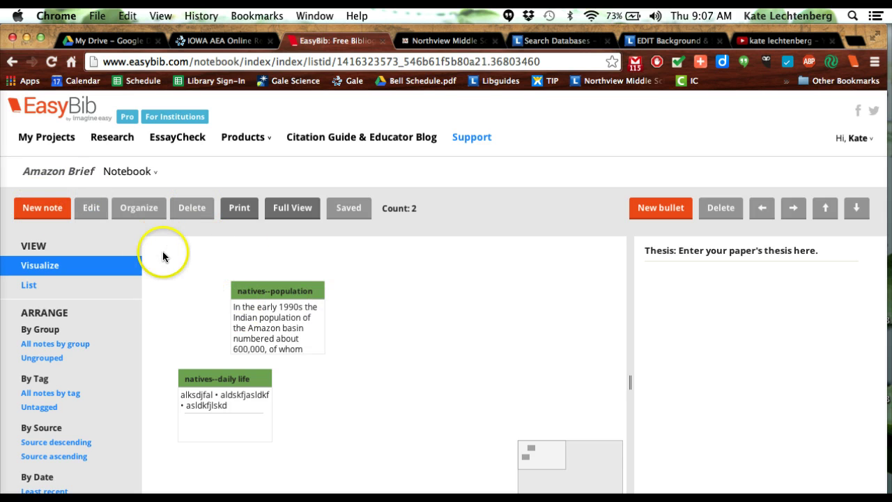
# Step: Create a blank note with no associated source in the empty area beside the natives--population note and save it
pyautogui.doubleClick(441, 278)
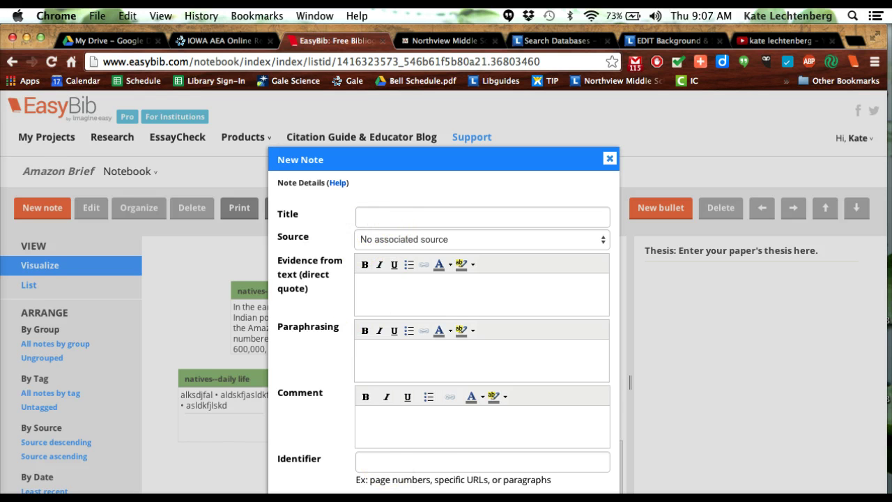
pyautogui.scroll(-3, 446, 480)
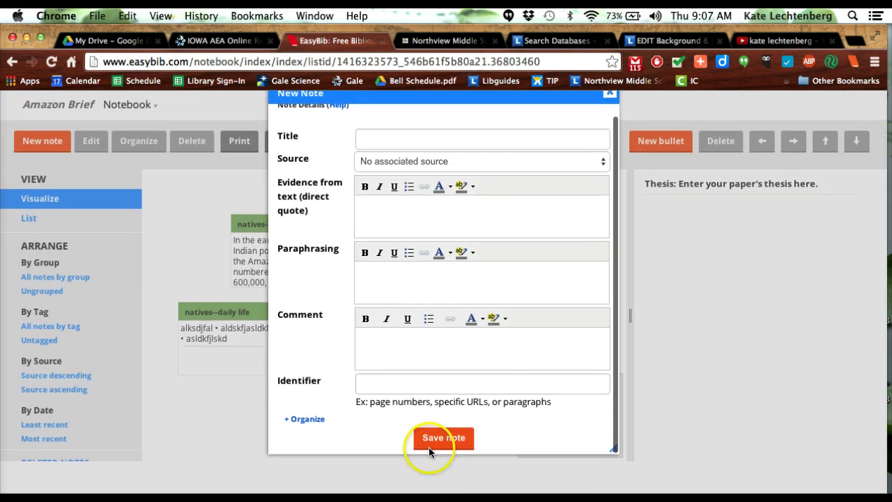
pyautogui.click(427, 441)
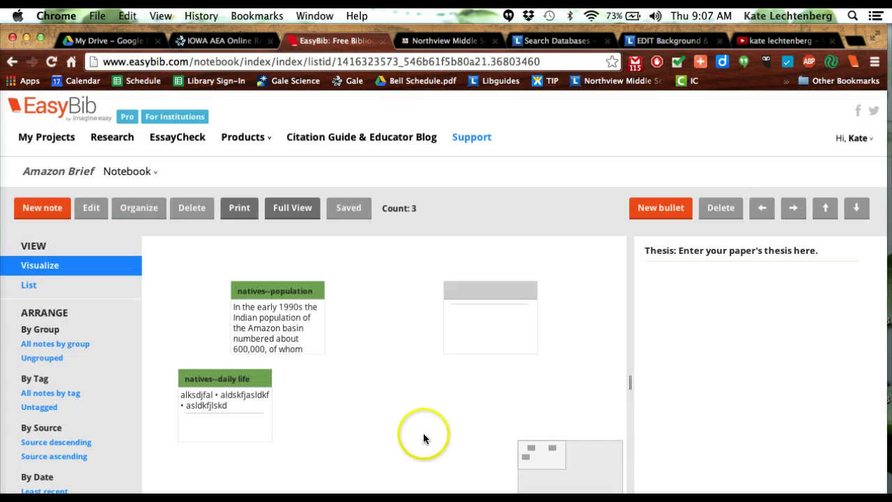
# Step: Open the natives--population note for editing and examine how its title is written
pyautogui.click(268, 292)
pyautogui.doubleClick(269, 292)
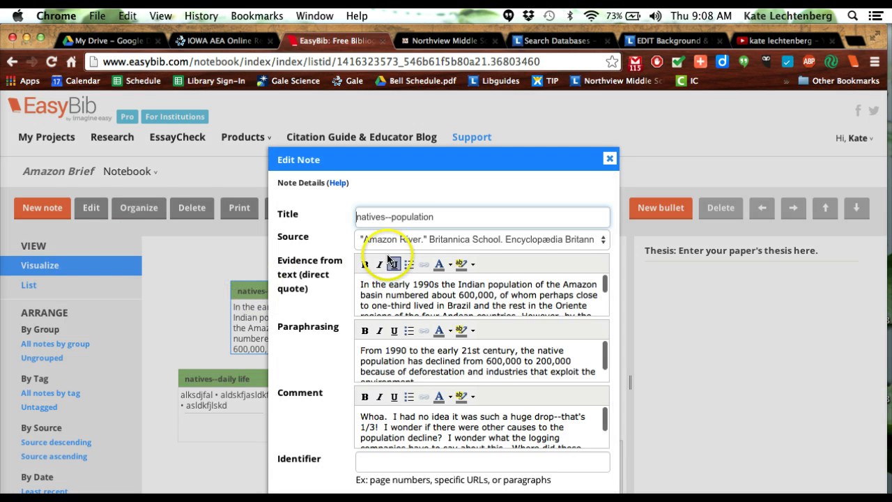
pyautogui.click(369, 215)
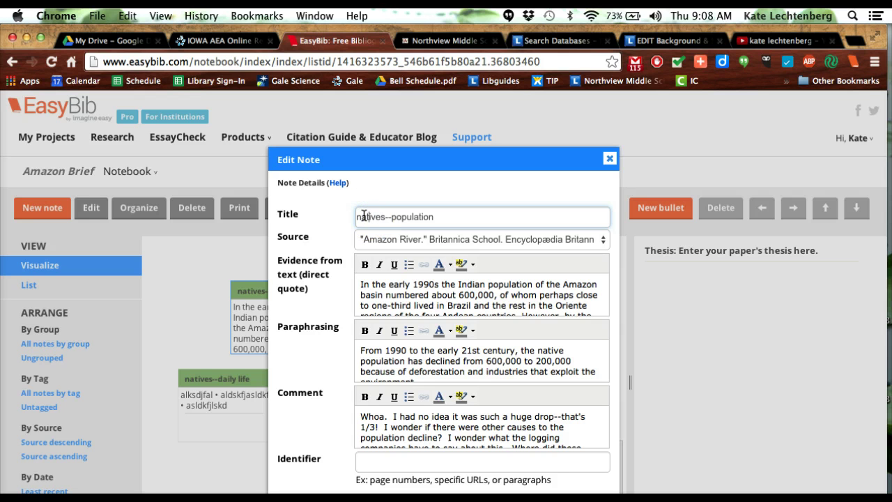
pyautogui.click(357, 216)
pyautogui.click(365, 217)
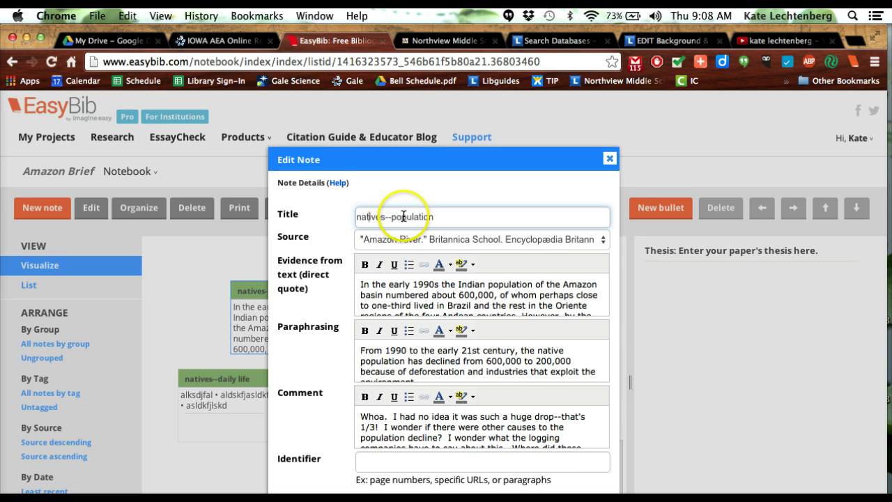
pyautogui.scroll(-1, 392, 219)
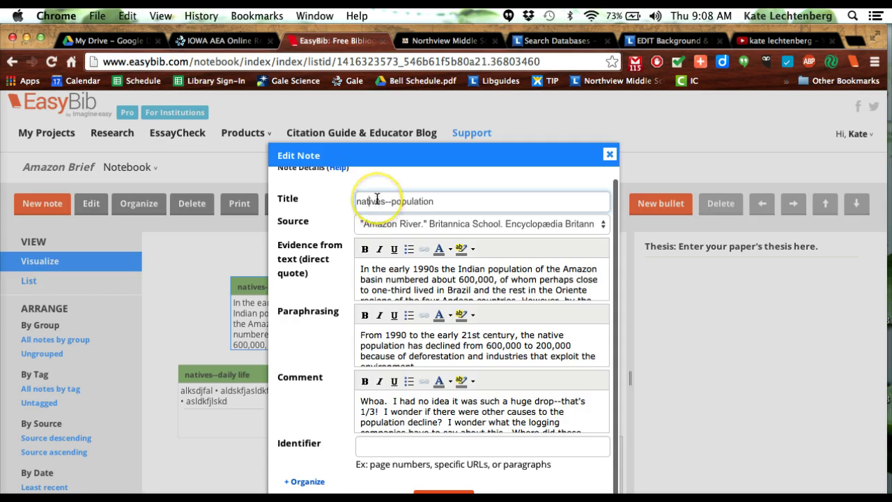
pyautogui.click(431, 201)
pyautogui.click(389, 201)
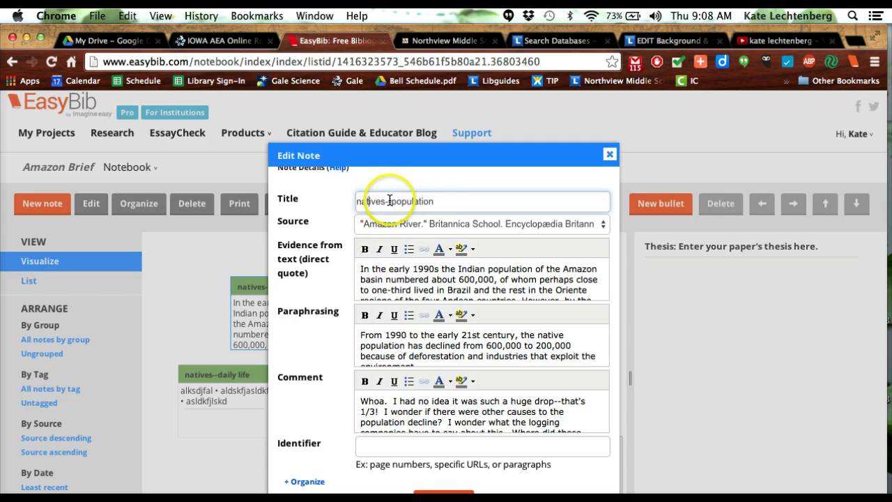
# Step: Choose the first "Amazon River." Britannica School citation as the note's source and save the note
pyautogui.click(396, 248)
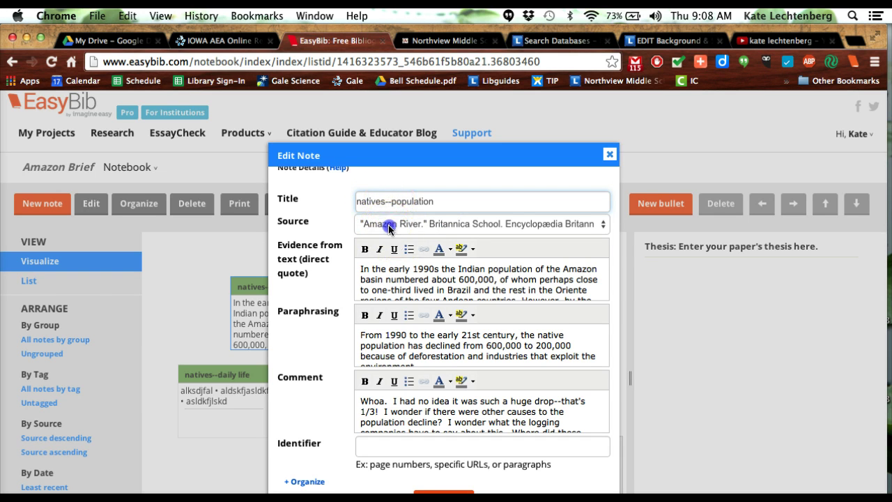
pyautogui.click(389, 228)
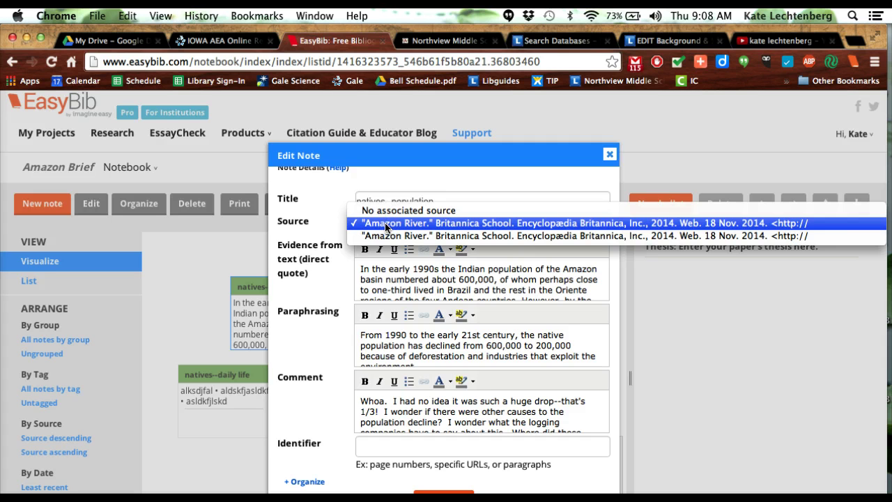
pyautogui.click(385, 224)
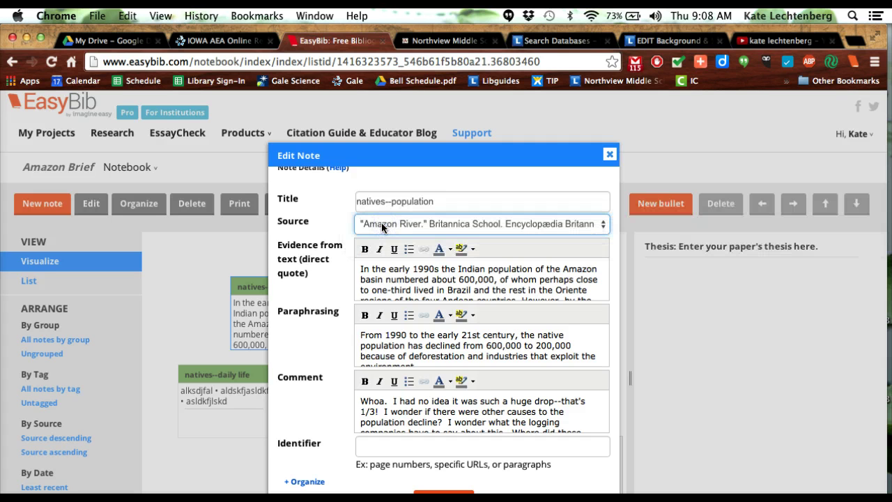
pyautogui.click(380, 224)
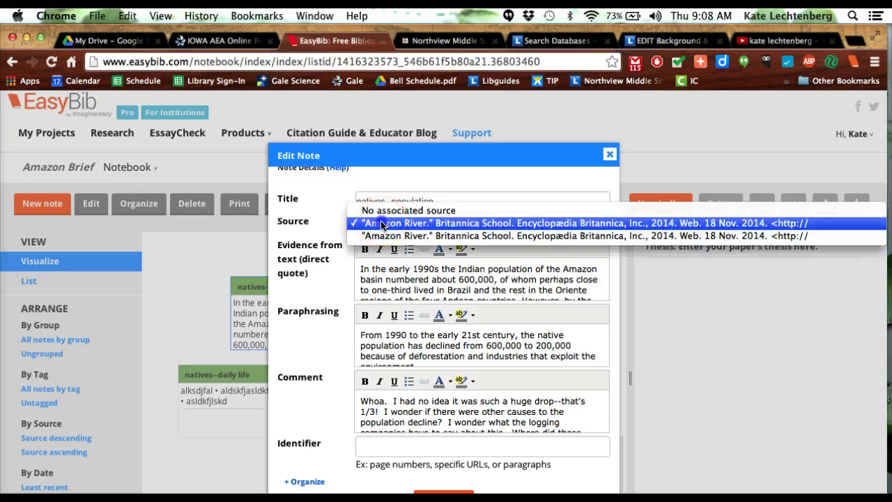
pyautogui.click(381, 223)
pyautogui.scroll(-3, 418, 427)
pyautogui.scroll(-2, 421, 439)
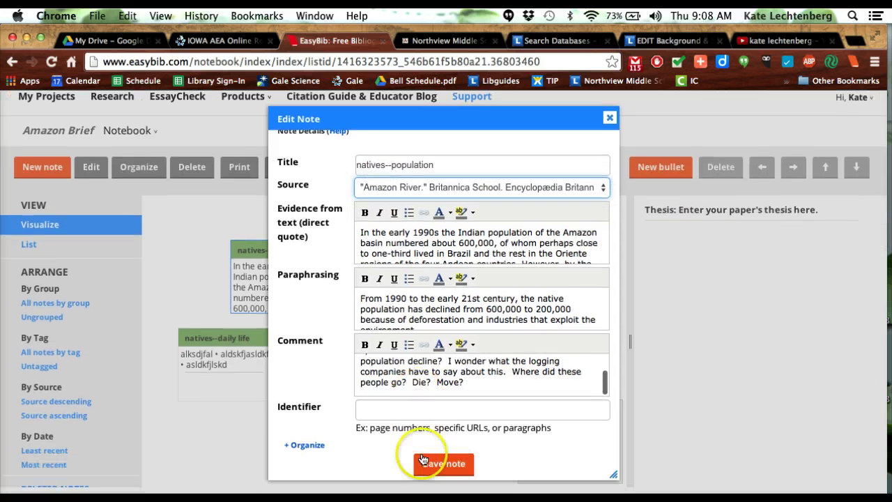
pyautogui.click(426, 462)
# Step: Review the Amazon Brief project's citations in its bibliography and return to the notebook
pyautogui.click(111, 171)
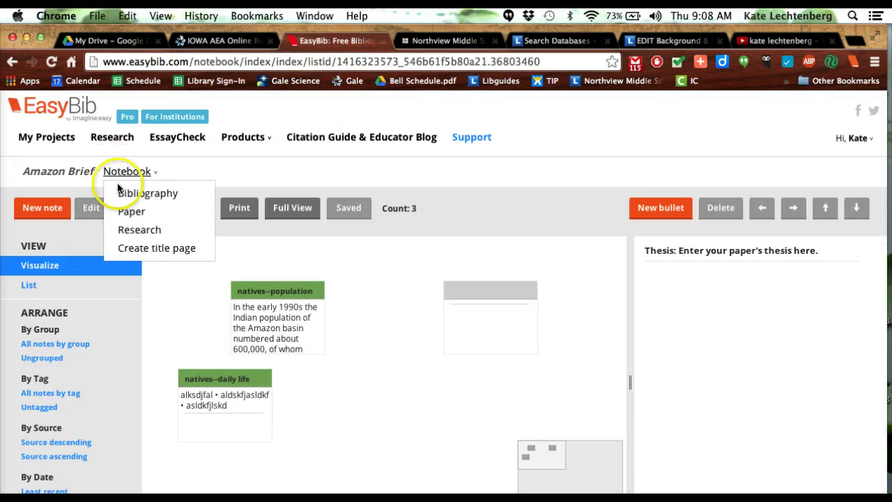
pyautogui.click(123, 195)
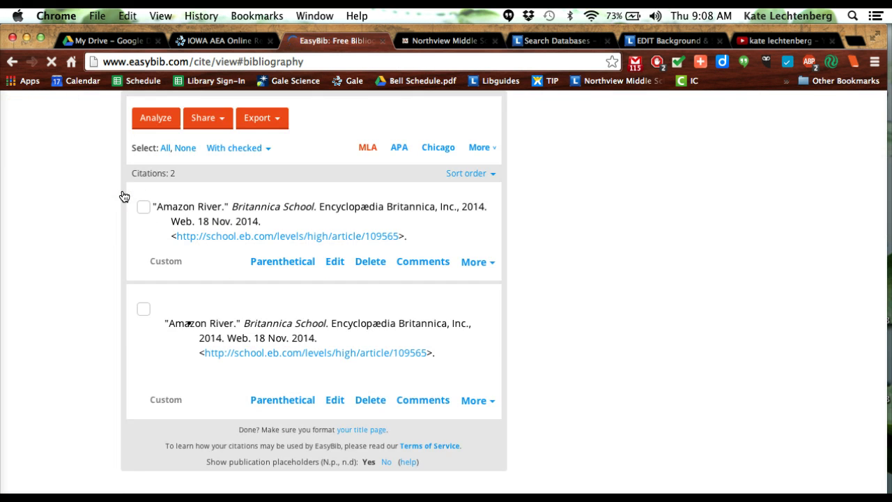
pyautogui.scroll(-4, 189, 262)
pyautogui.scroll(4, 188, 262)
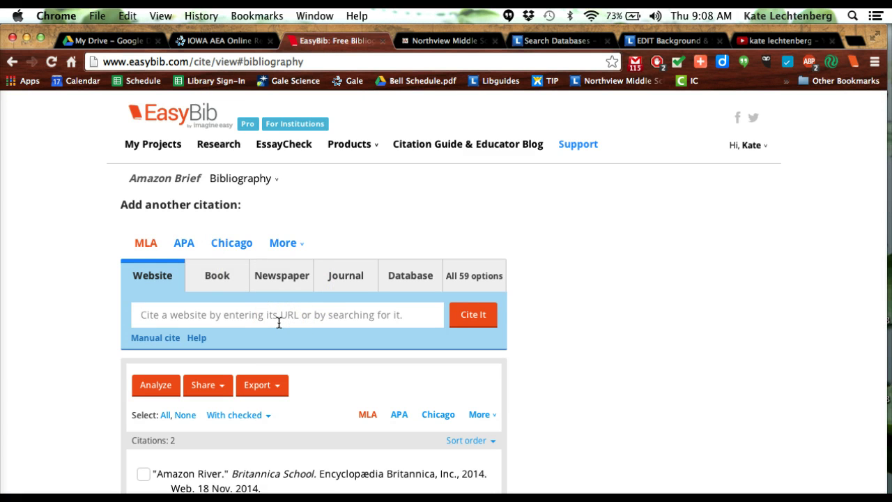
pyautogui.click(248, 178)
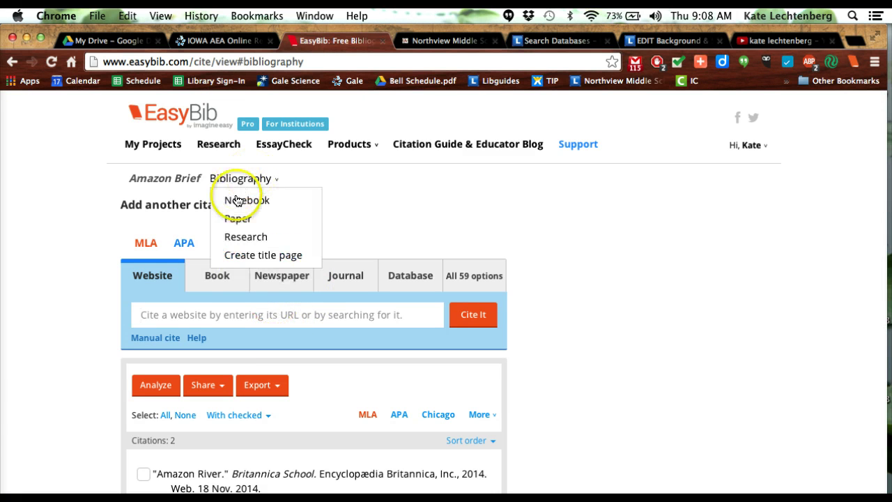
pyautogui.click(237, 201)
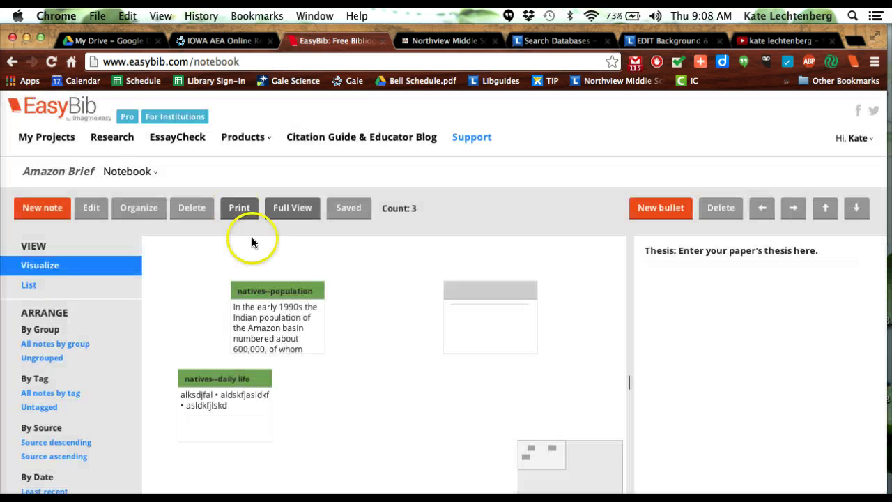
# Step: Reopen the natives--population note and read through the direct quote in its evidence field
pyautogui.doubleClick(269, 284)
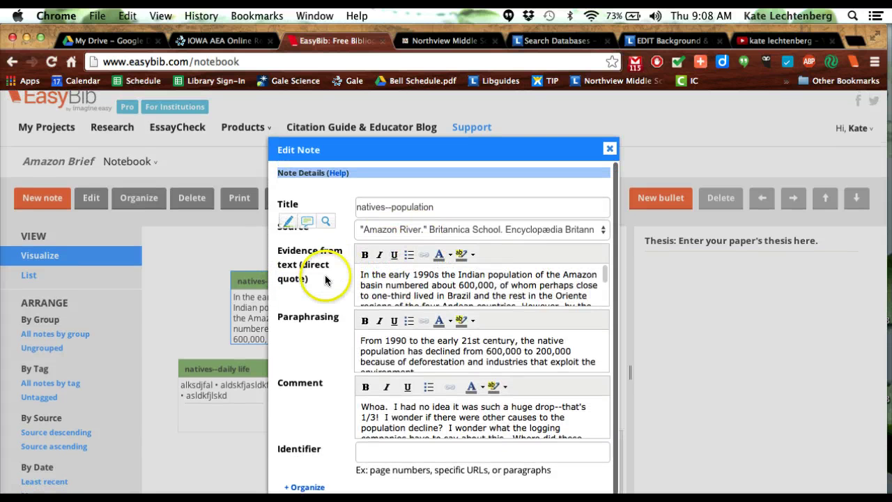
pyautogui.moveTo(359, 274); pyautogui.dragTo(460, 308)
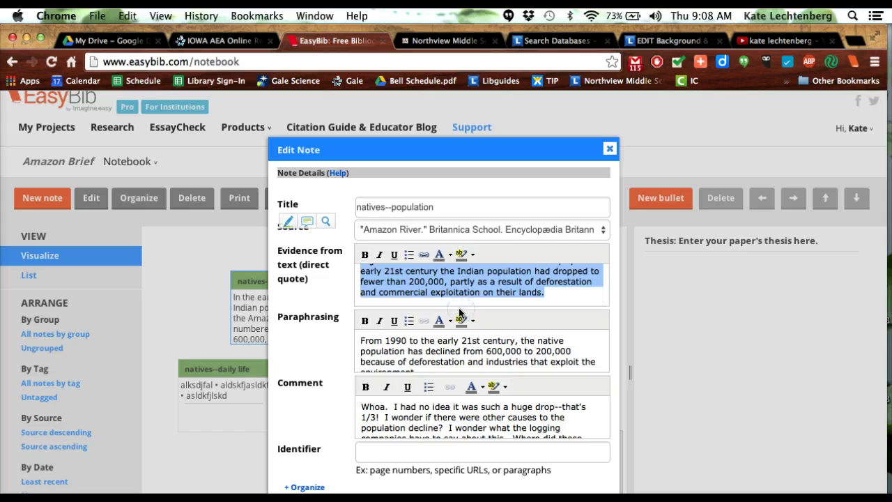
pyautogui.scroll(5, 407, 293)
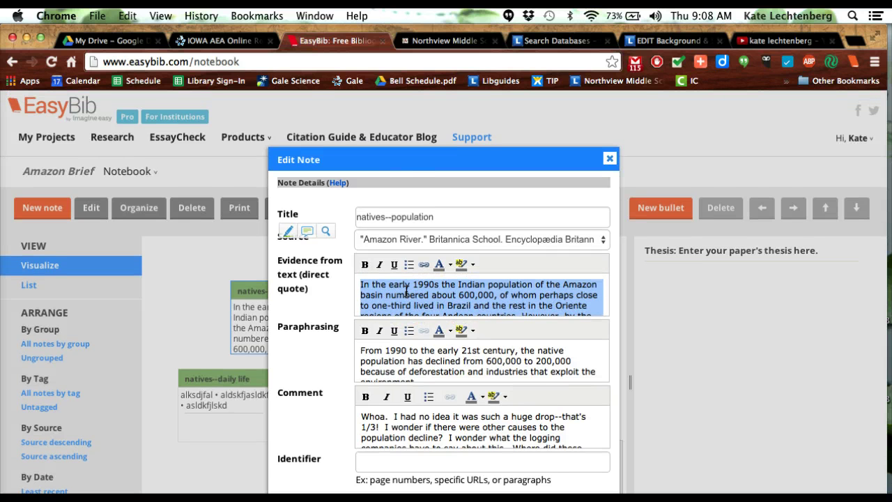
pyautogui.click(391, 291)
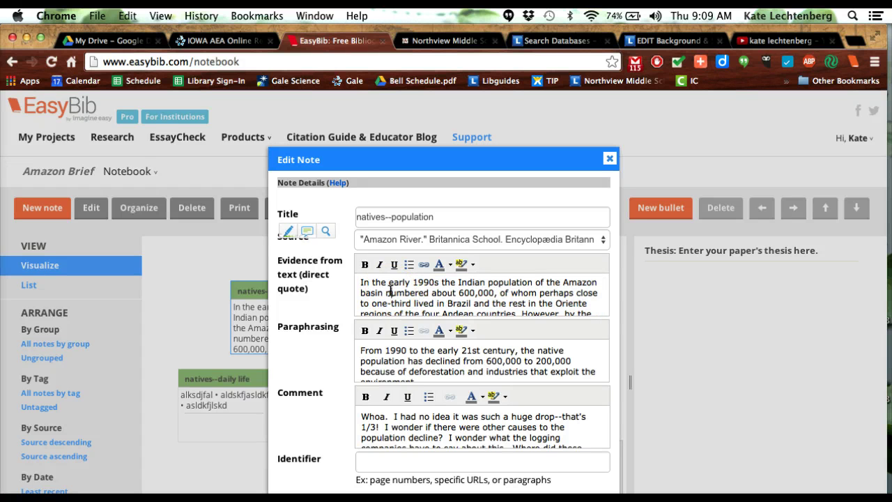
pyautogui.scroll(-5, 391, 291)
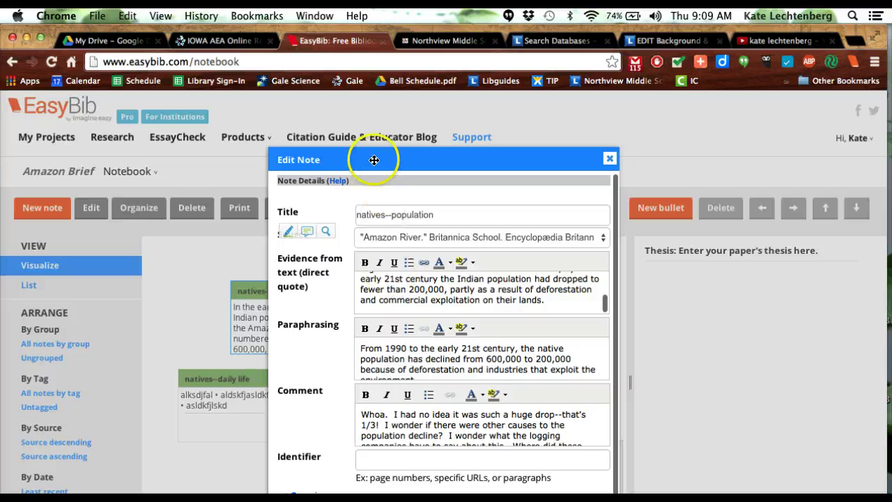
# Step: Move the Edit Note dialog higher on the page and compare the direct quote with the paraphrase
pyautogui.moveTo(370, 158); pyautogui.dragTo(330, 102)
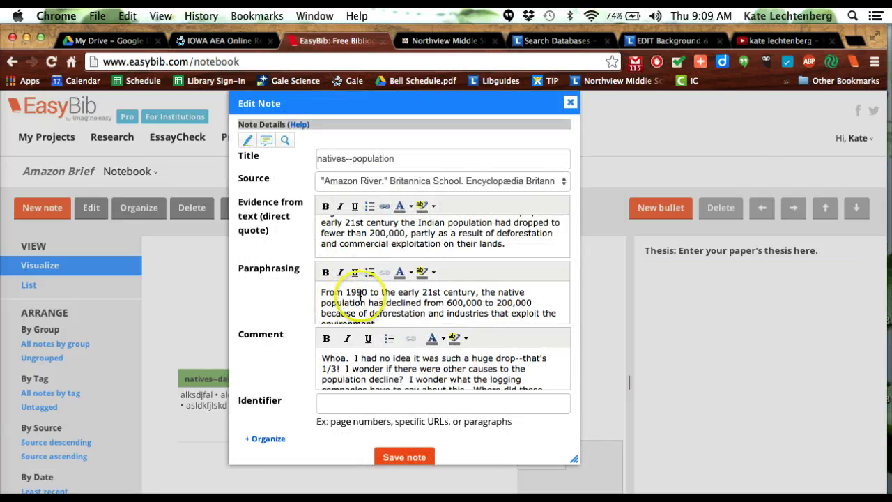
pyautogui.scroll(1, 340, 232)
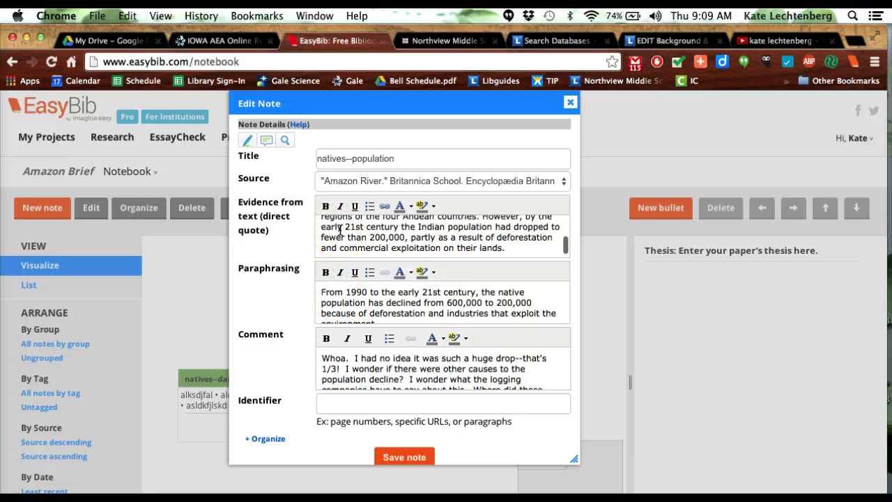
pyautogui.scroll(-2, 340, 232)
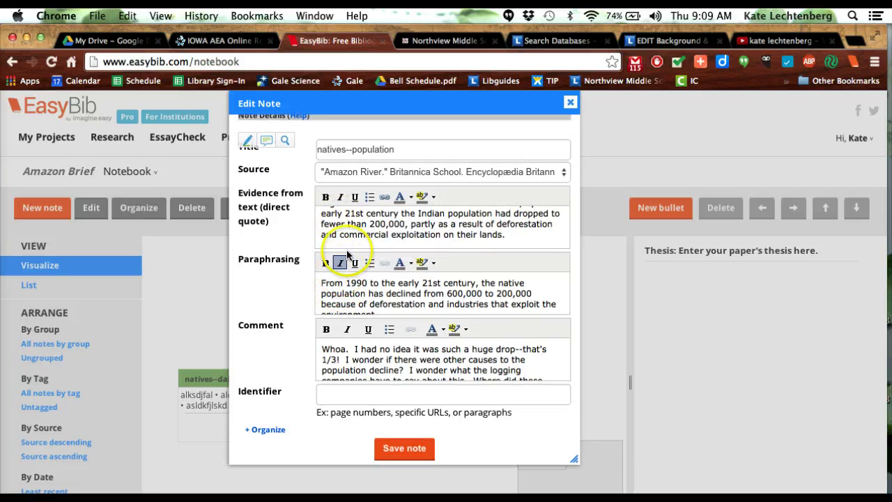
pyautogui.scroll(3, 347, 227)
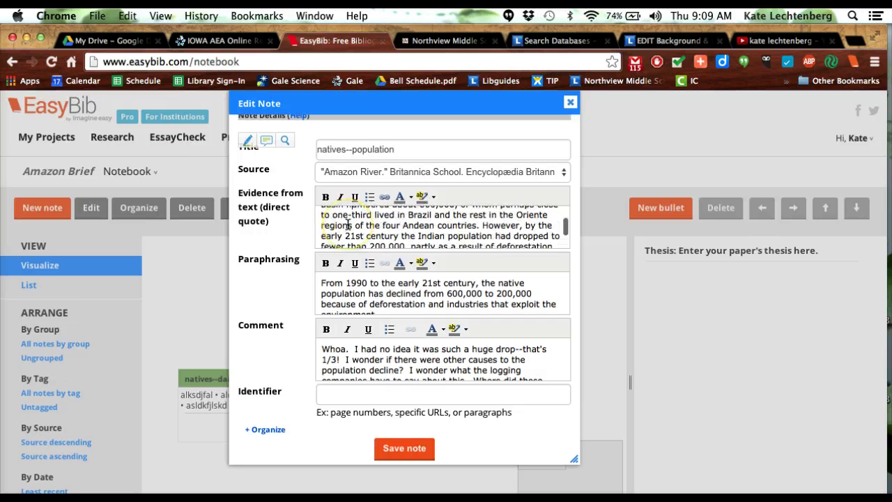
pyautogui.scroll(-3, 348, 225)
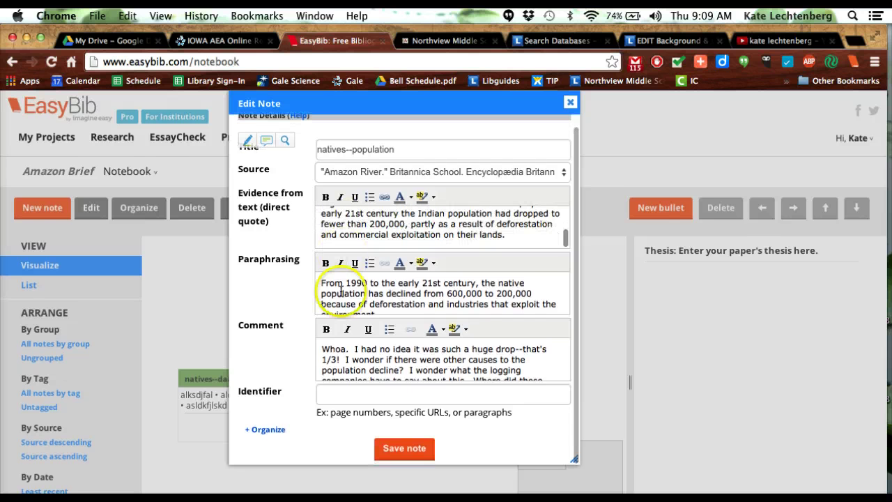
pyautogui.scroll(-2, 341, 288)
pyautogui.scroll(3, 340, 288)
pyautogui.click(340, 305)
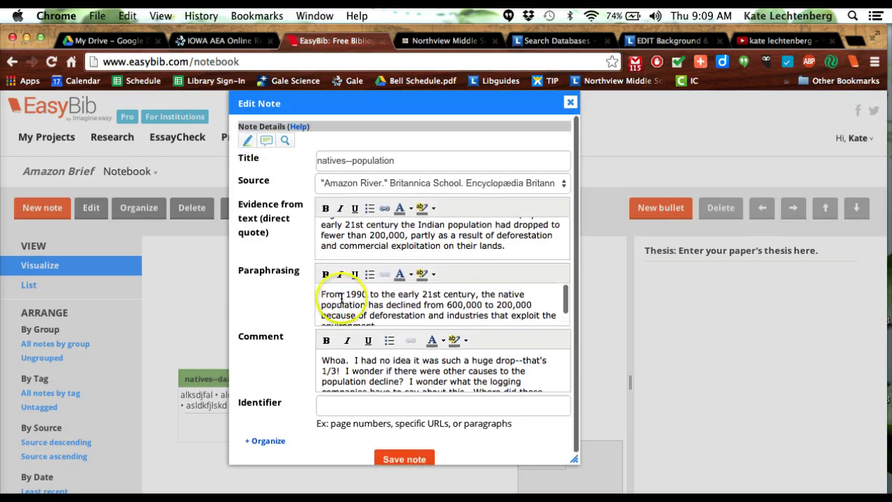
pyautogui.scroll(-1, 347, 282)
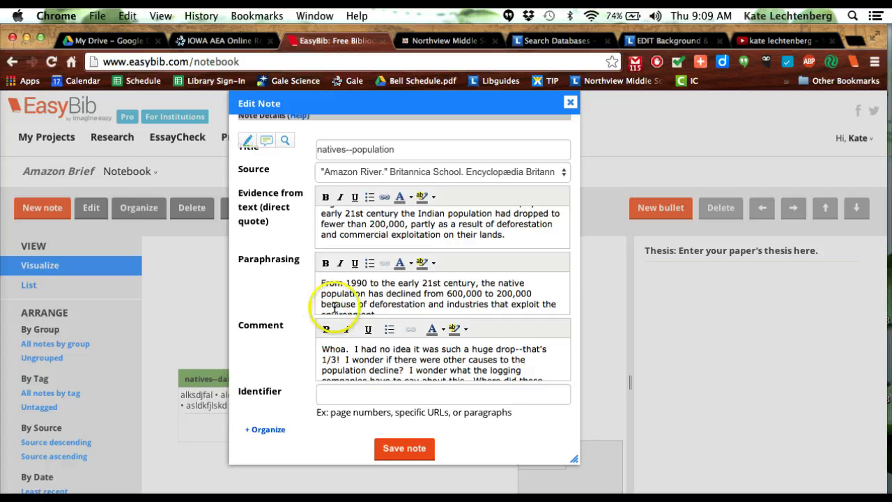
pyautogui.scroll(1, 341, 296)
pyautogui.scroll(4, 350, 237)
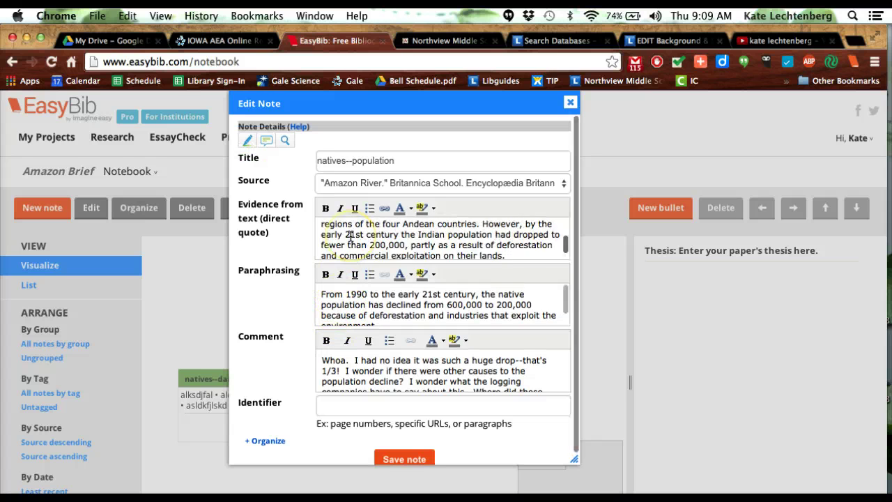
pyautogui.scroll(1, 350, 237)
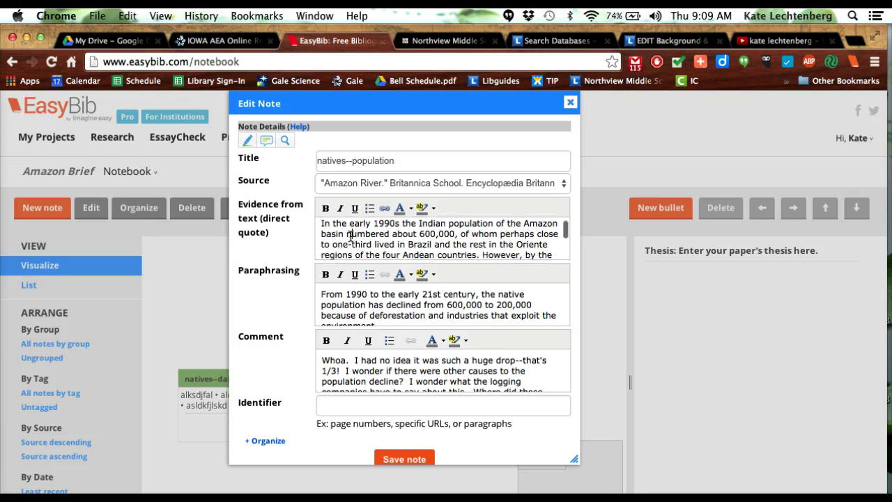
pyautogui.scroll(-4, 351, 237)
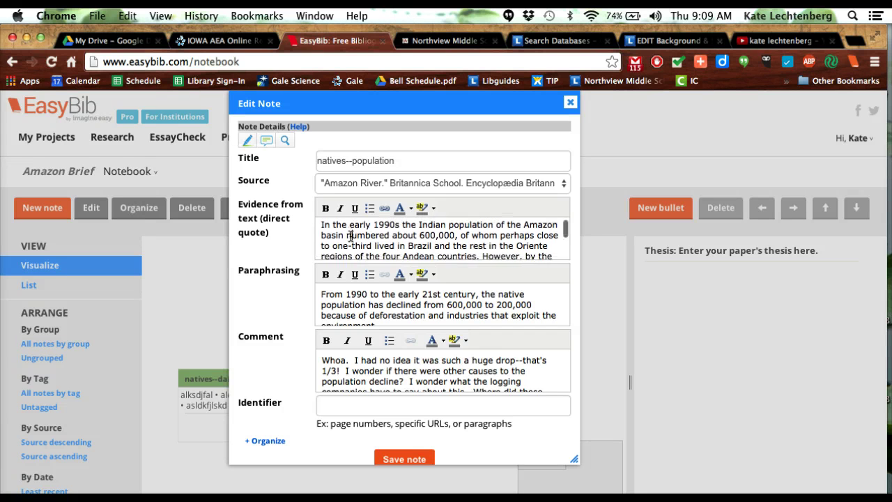
pyautogui.scroll(-1, 351, 237)
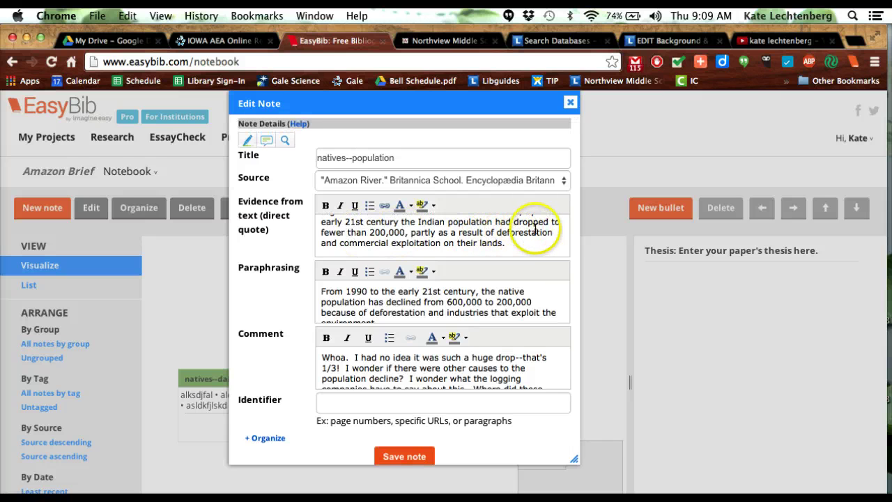
pyautogui.scroll(1, 406, 298)
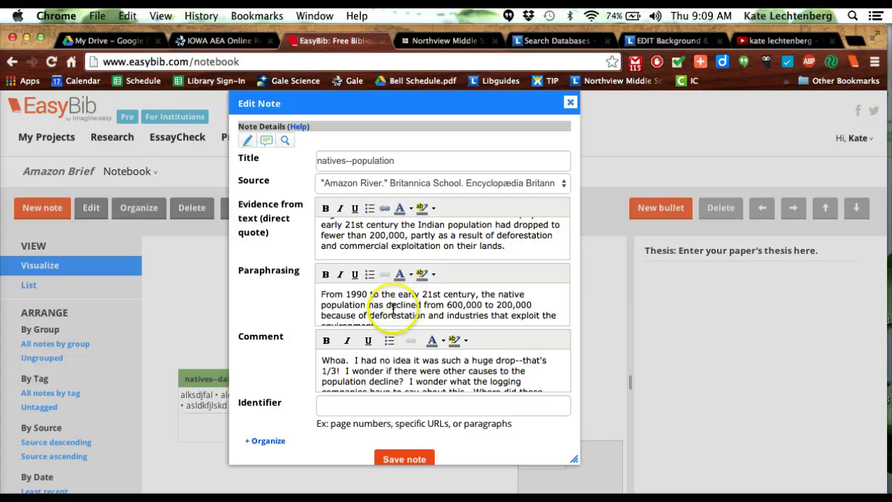
# Step: Reread the direct quote about the Indian population from start to end in the evidence field
pyautogui.scroll(2, 367, 241)
pyautogui.scroll(2, 368, 242)
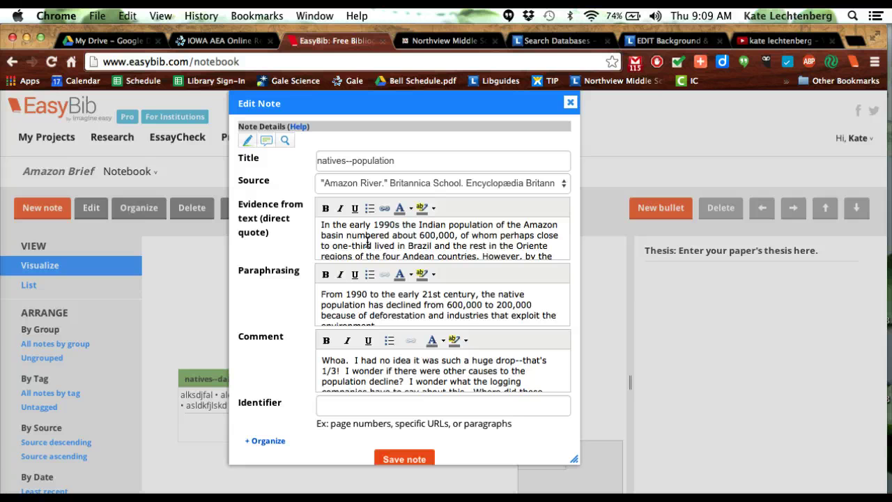
pyautogui.scroll(-1, 368, 241)
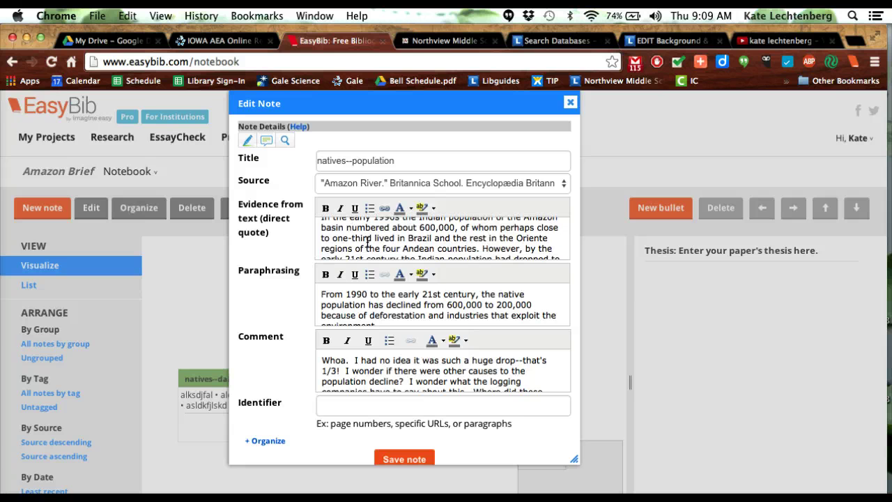
pyautogui.scroll(-3, 367, 241)
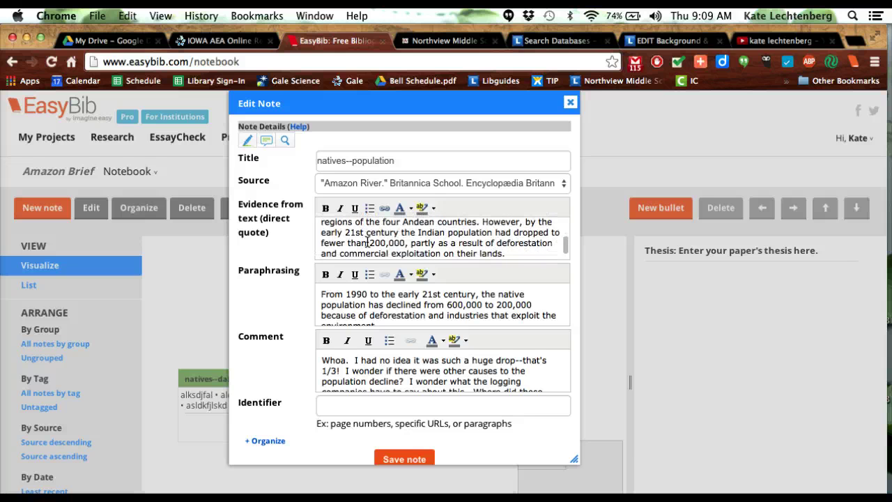
pyautogui.scroll(-1, 367, 241)
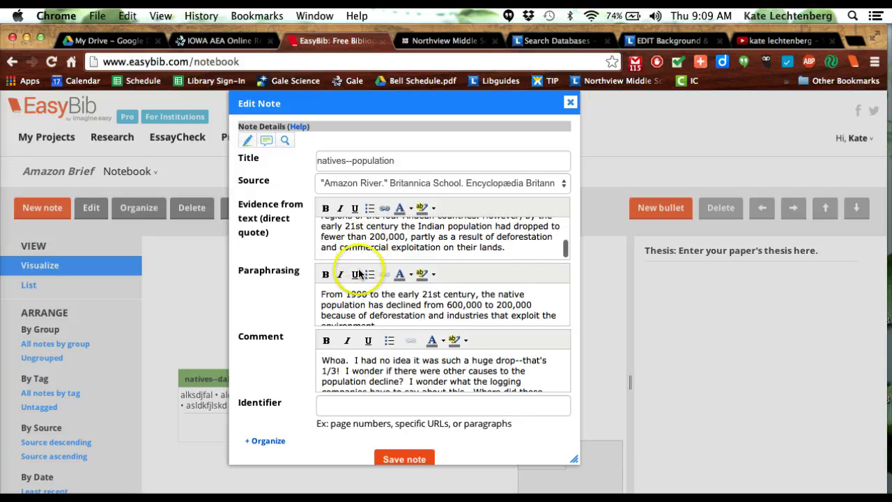
pyautogui.scroll(-1, 357, 293)
pyautogui.scroll(1, 357, 293)
pyautogui.click(348, 298)
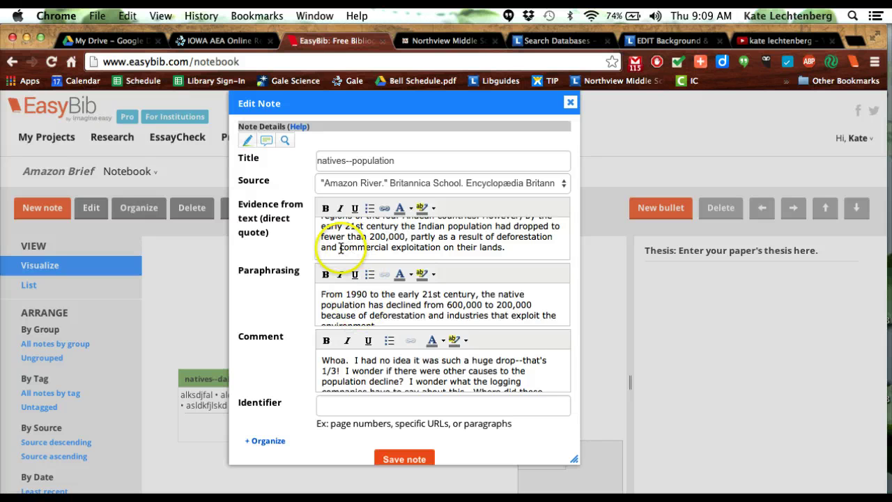
# Step: Highlight "commercial exploitation" in the direct quote and find the matching wording in the paraphrase
pyautogui.moveTo(340, 248); pyautogui.dragTo(440, 240)
pyautogui.scroll(2, 420, 236)
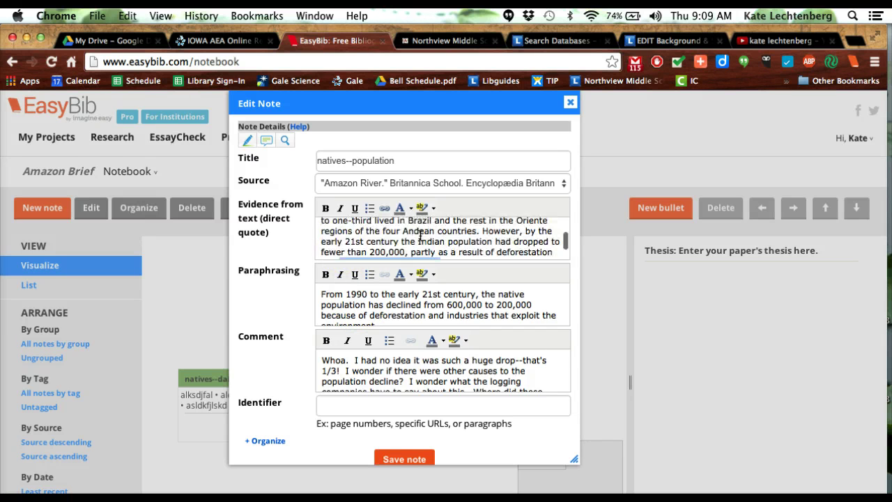
pyautogui.scroll(-2, 432, 235)
pyautogui.click(481, 234)
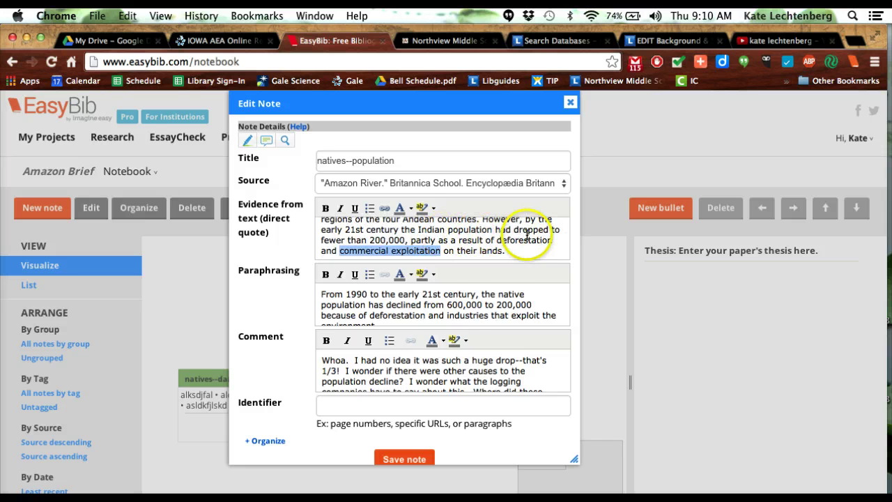
pyautogui.scroll(-1, 527, 219)
pyautogui.scroll(-1, 418, 318)
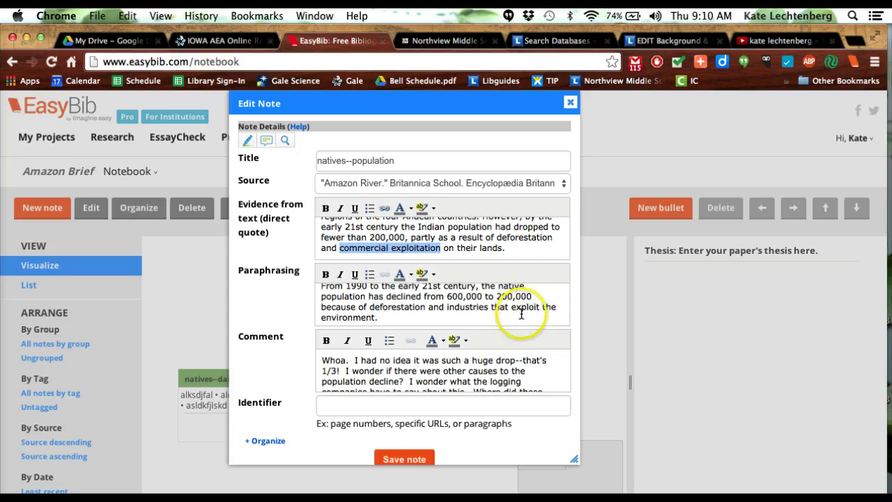
# Step: Read through the paraphrase and select its whole text
pyautogui.scroll(1, 360, 315)
pyautogui.scroll(1, 360, 315)
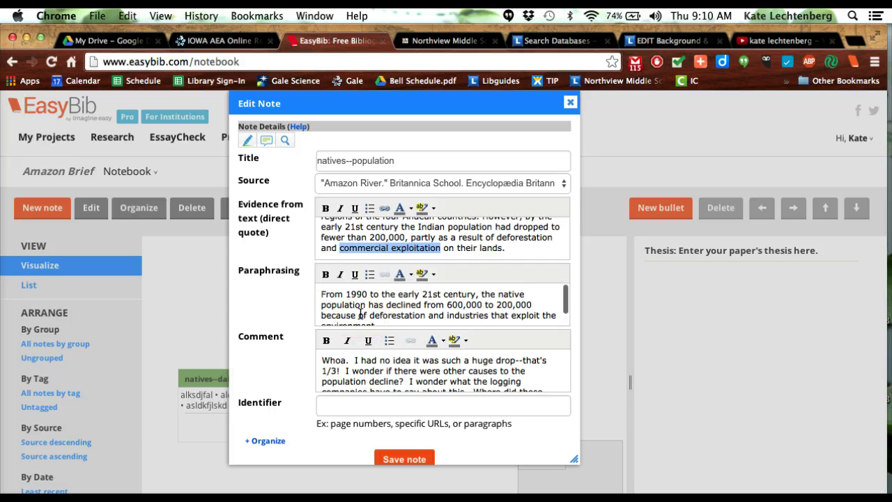
pyautogui.scroll(-2, 360, 315)
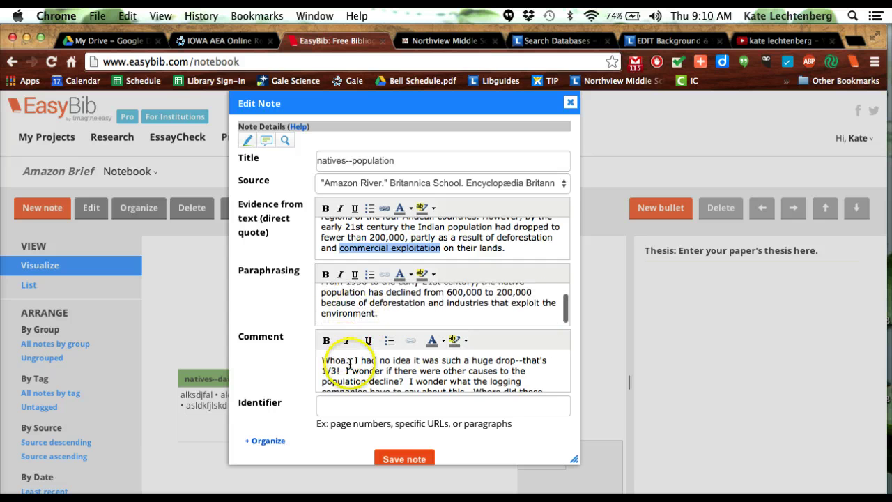
pyautogui.tripleClick(339, 304)
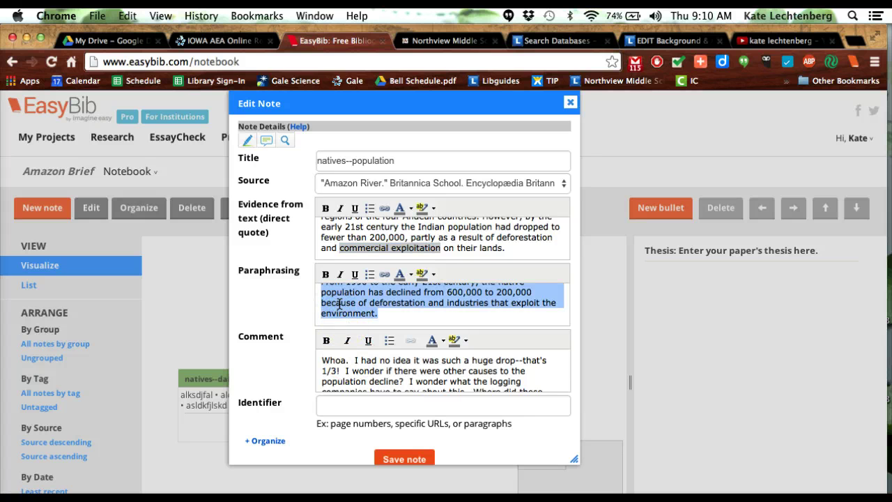
pyautogui.scroll(2, 339, 304)
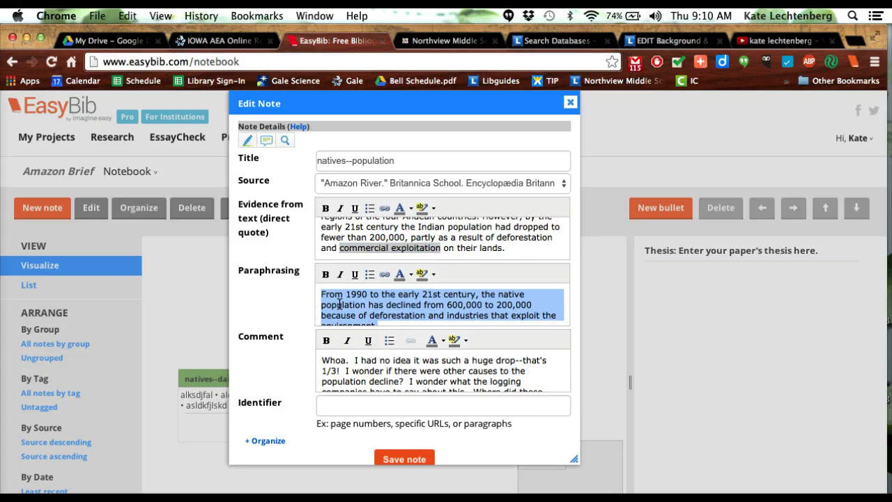
pyautogui.scroll(-2, 339, 304)
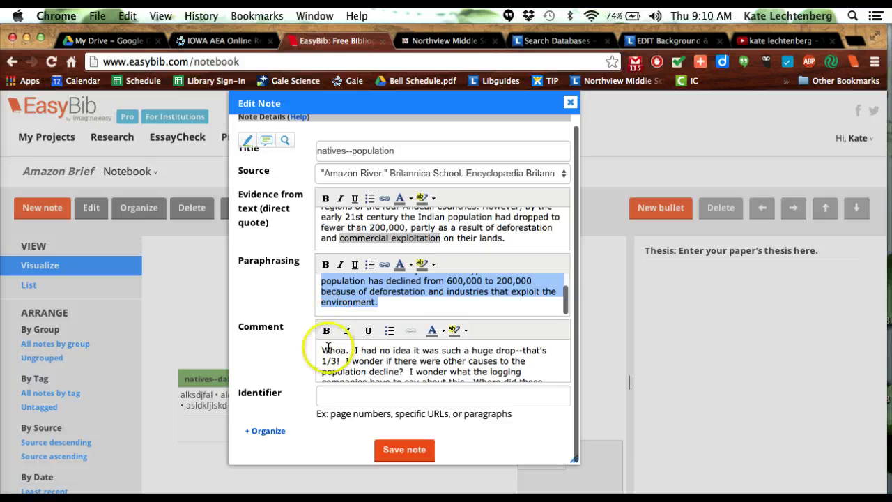
# Step: Read the note's comment through to its last questions and look at the identifier field below it
pyautogui.scroll(-2, 343, 350)
pyautogui.scroll(2, 343, 350)
pyautogui.click(380, 354)
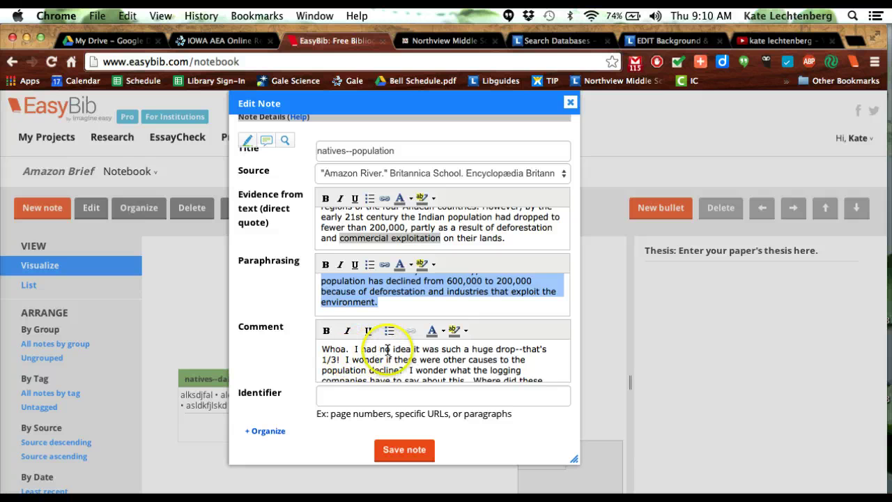
pyautogui.scroll(-1, 418, 353)
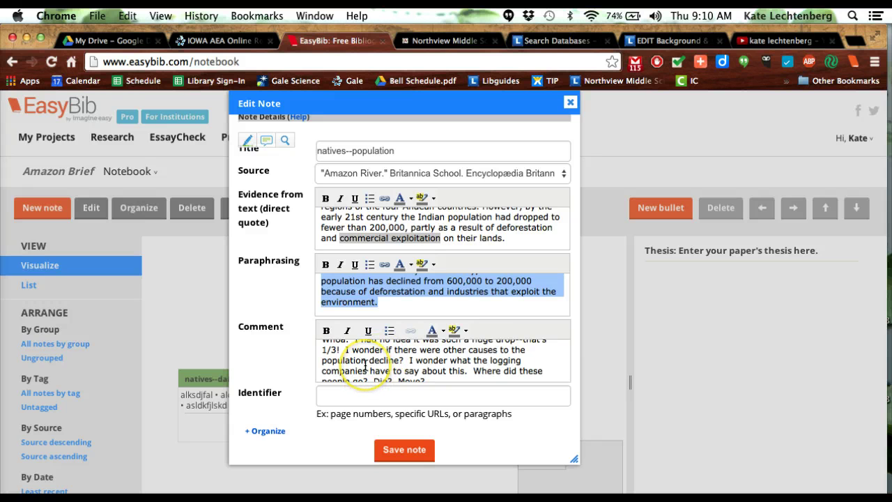
pyautogui.scroll(-1, 365, 364)
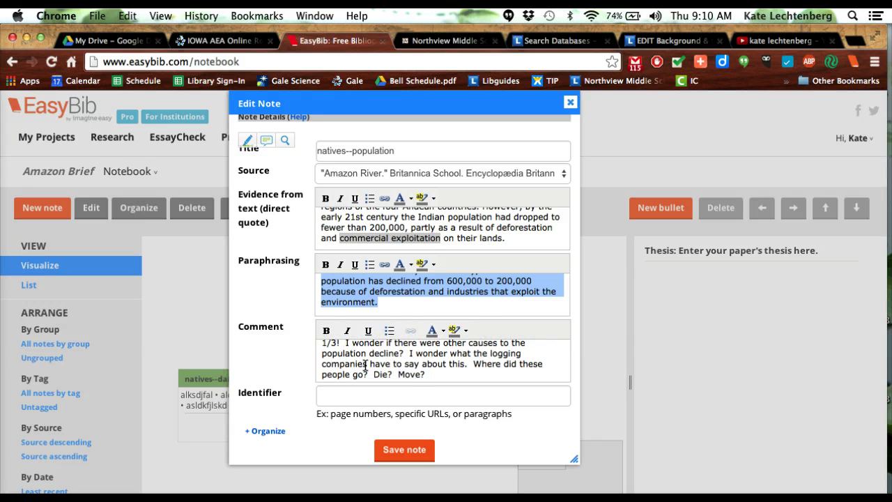
pyautogui.scroll(-1, 365, 364)
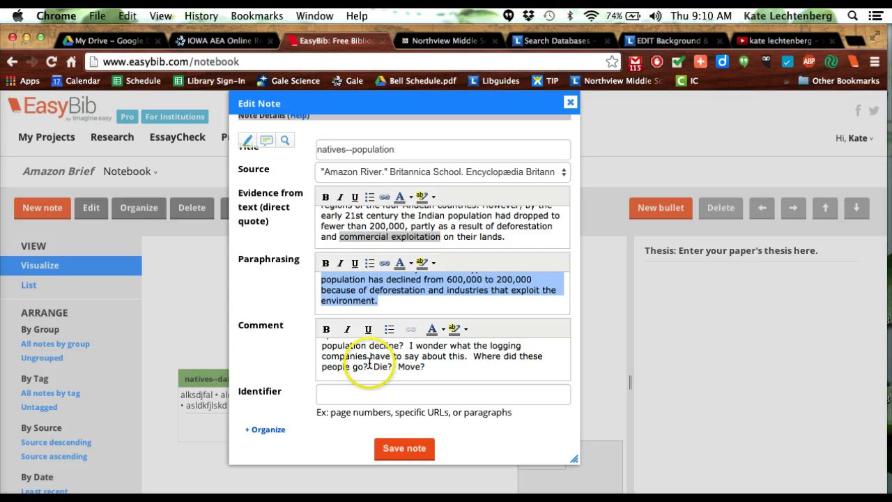
pyautogui.scroll(-1, 375, 359)
pyautogui.scroll(1, 374, 358)
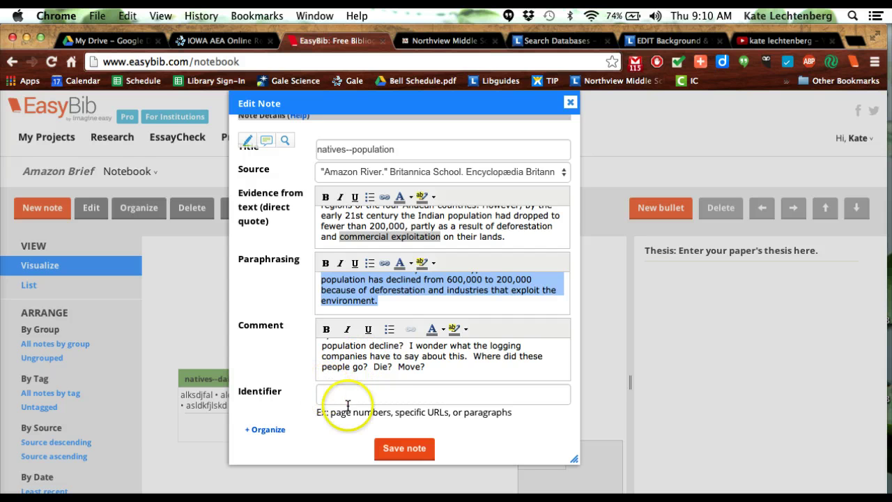
# Step: Expand the note's organizing options, highlight the "page numbers" example for the identifier, and save the note
pyautogui.click(266, 427)
pyautogui.scroll(-3, 292, 393)
pyautogui.scroll(-1, 295, 394)
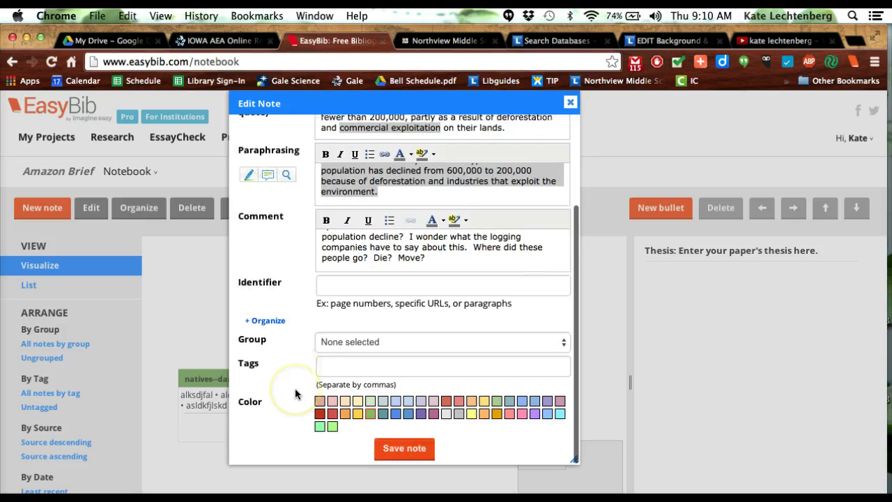
pyautogui.click(330, 342)
pyautogui.click(335, 339)
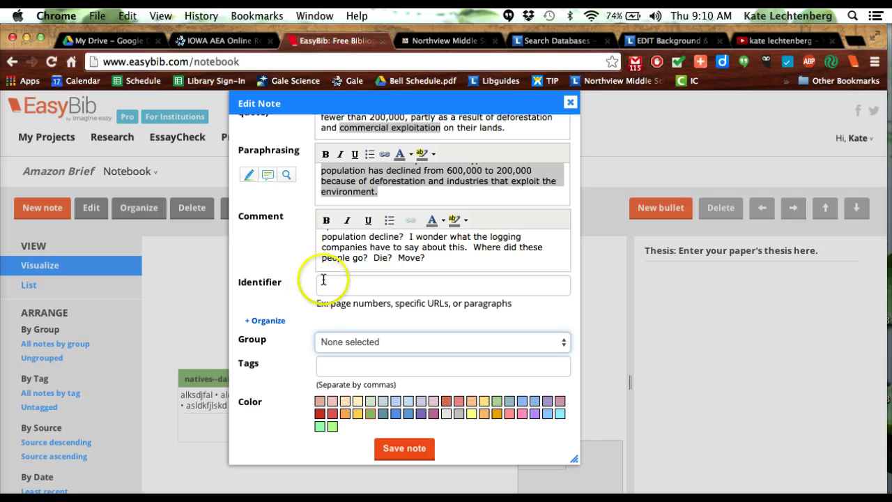
pyautogui.moveTo(327, 303); pyautogui.dragTo(391, 302)
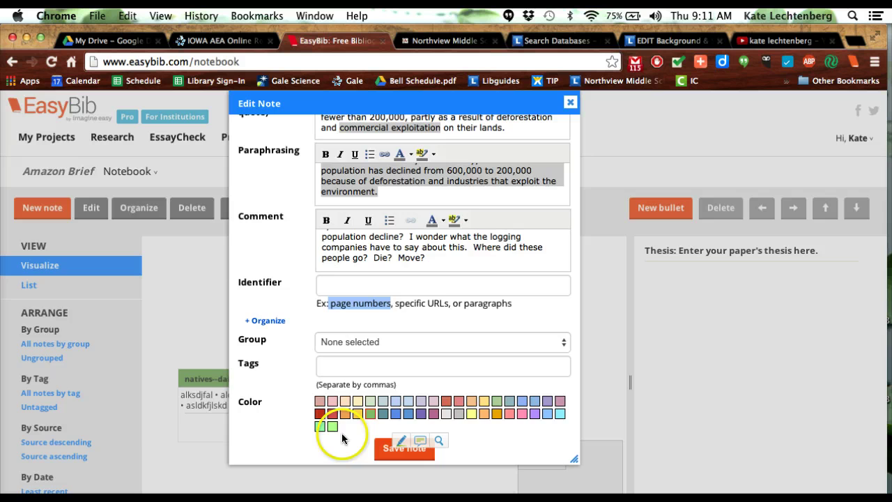
pyautogui.click(383, 447)
# Step: Open the natives--daily life note, review its fields and save it
pyautogui.moveTo(277, 291)
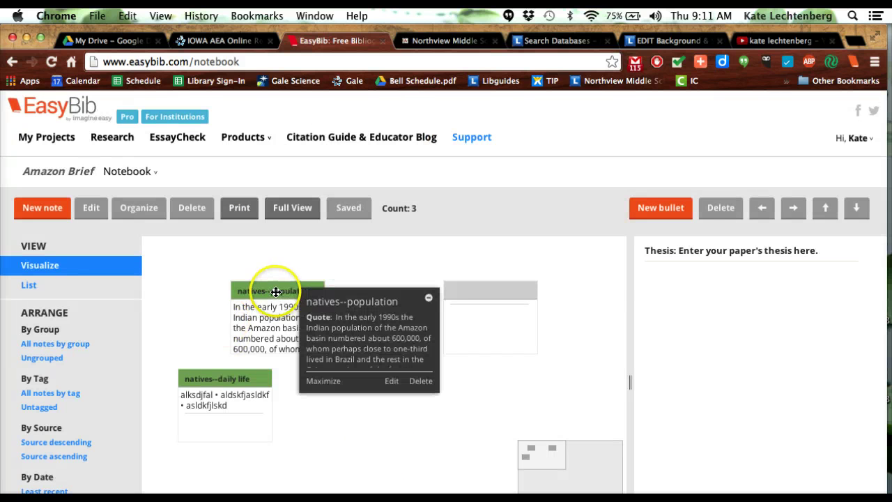
pyautogui.moveTo(233, 392)
pyautogui.click(211, 378)
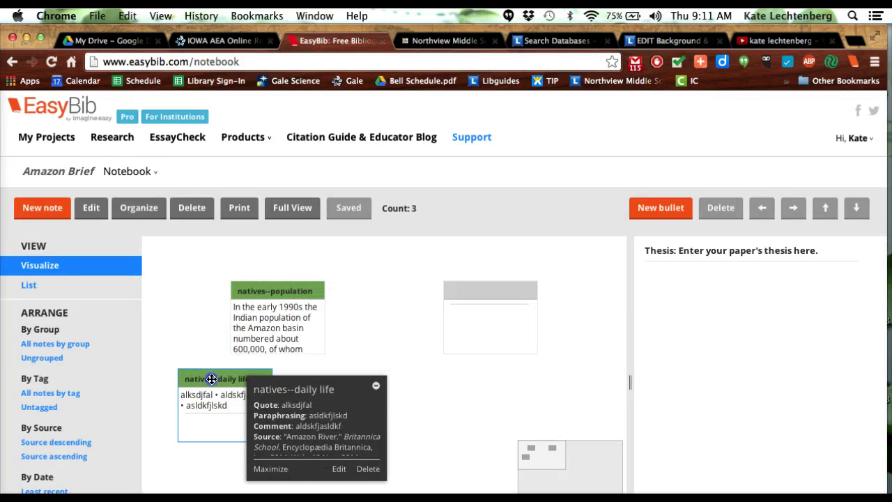
pyautogui.doubleClick(211, 379)
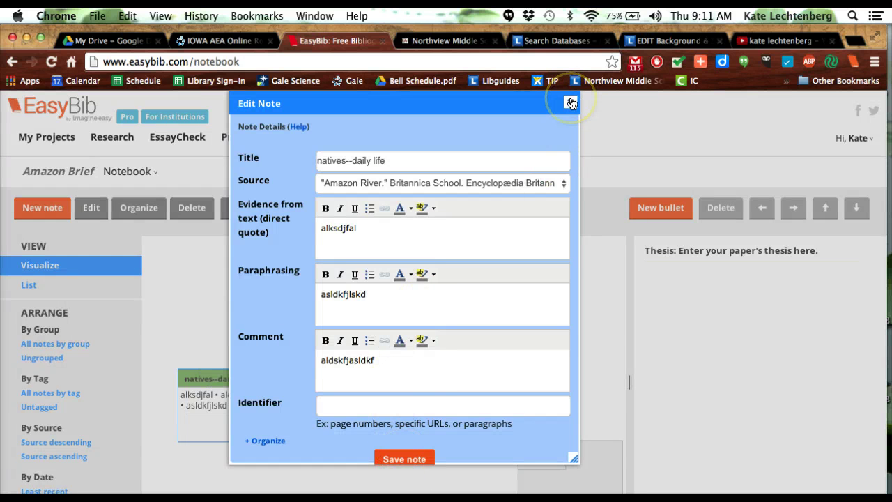
pyautogui.click(373, 457)
pyautogui.moveTo(233, 379)
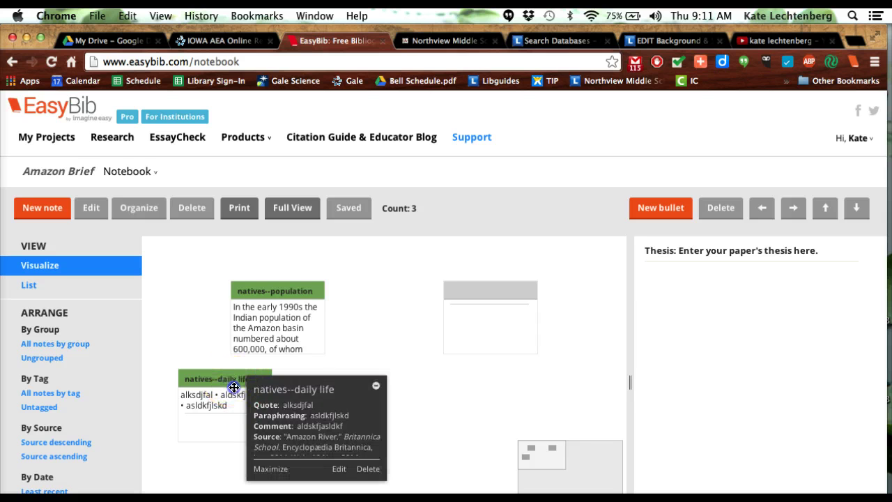
# Step: Group the natives--daily life note with the natives--population note and name the group "Natives--Pros"
pyautogui.moveTo(233, 387); pyautogui.dragTo(284, 308)
pyautogui.click(268, 293)
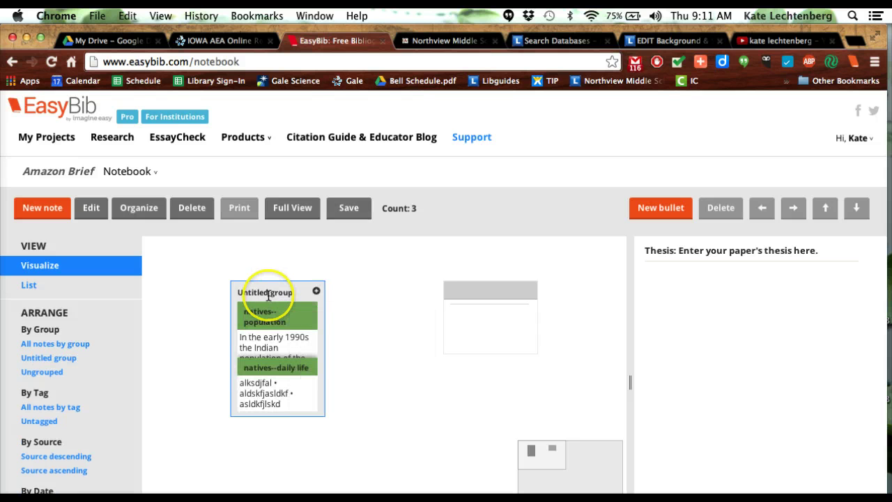
pyautogui.click(268, 293)
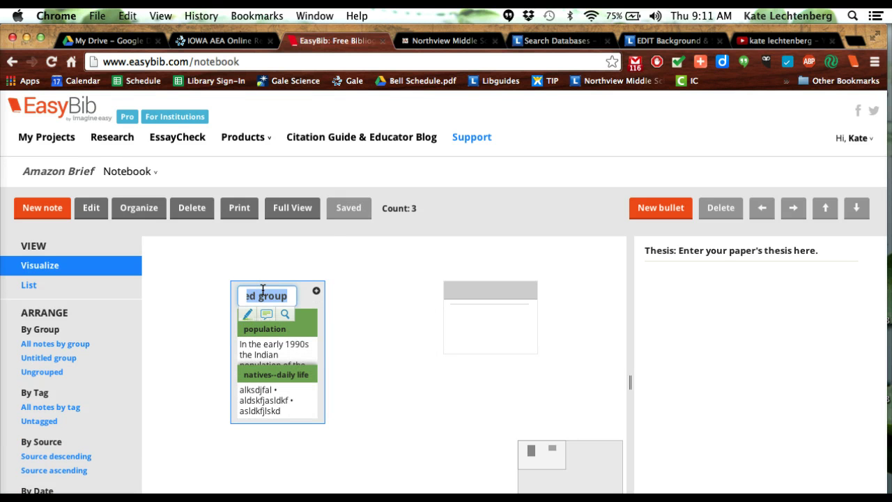
pyautogui.write('Na')
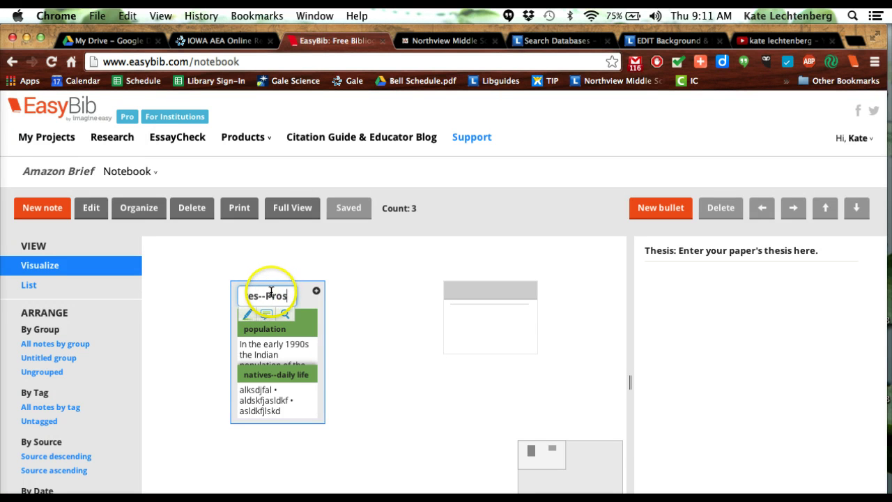
pyautogui.click(337, 308)
# Step: Take the natives--population note out of its group, regroup it with natives--daily life and name the group "Native--pros"
pyautogui.click(278, 315)
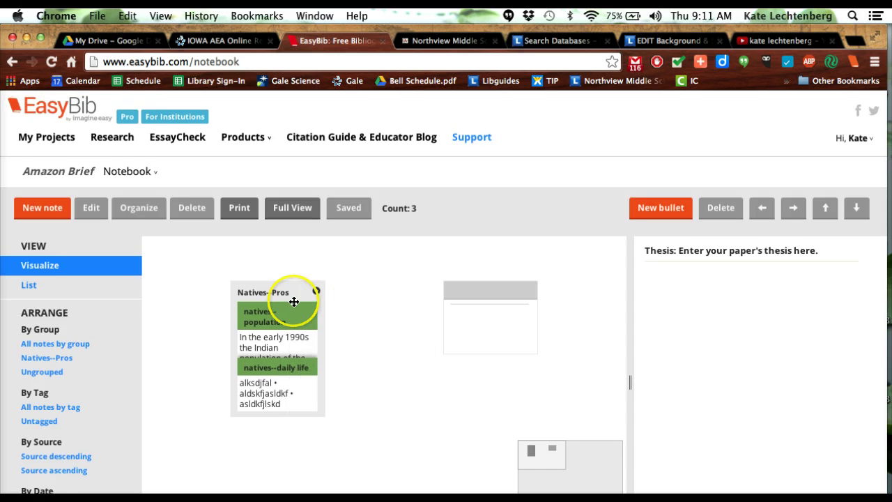
pyautogui.click(270, 307)
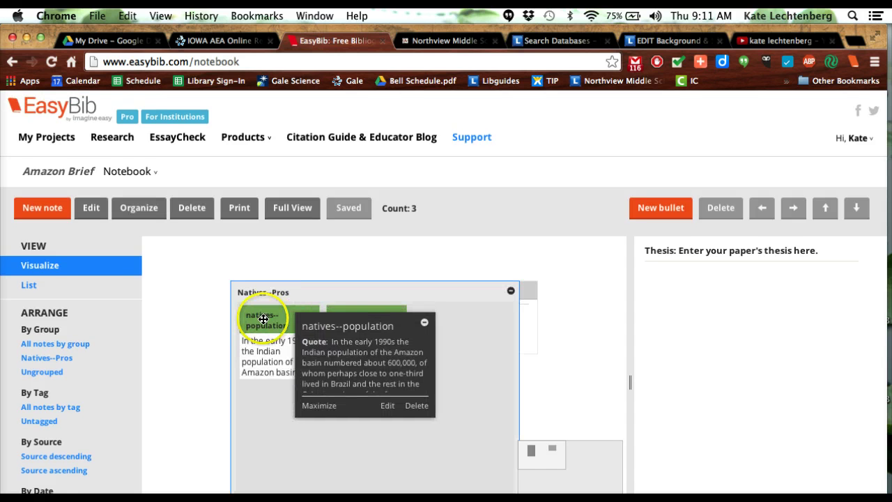
pyautogui.moveTo(263, 319); pyautogui.dragTo(257, 293)
pyautogui.click(261, 293)
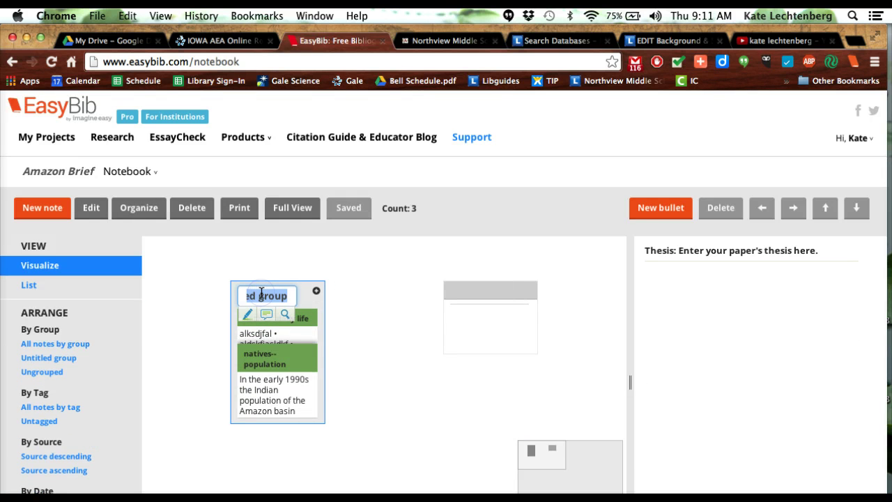
pyautogui.write('Fr')
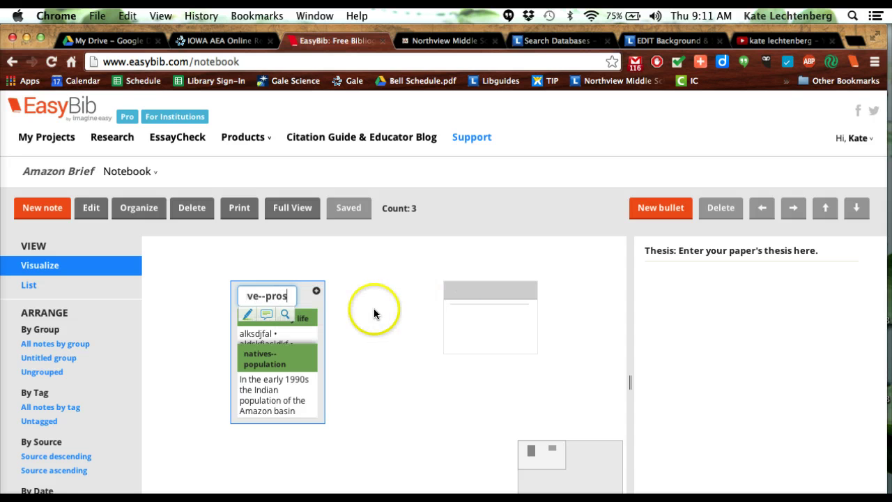
pyautogui.click(332, 308)
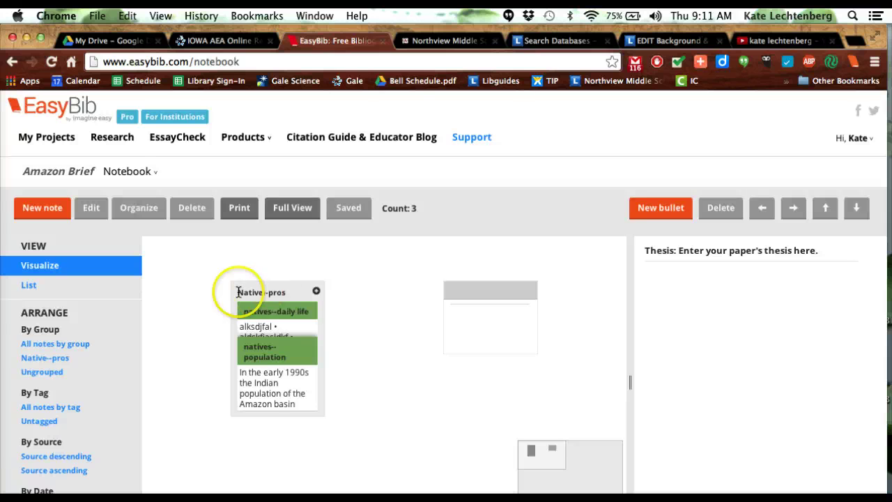
pyautogui.click(268, 317)
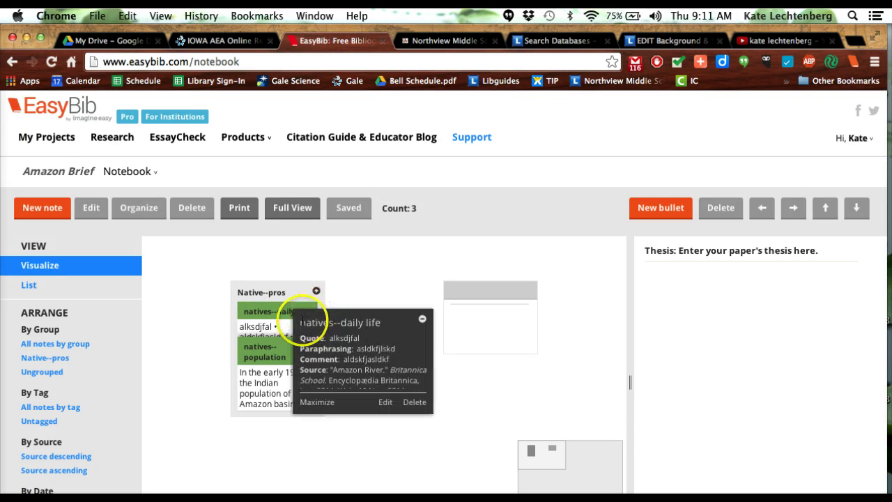